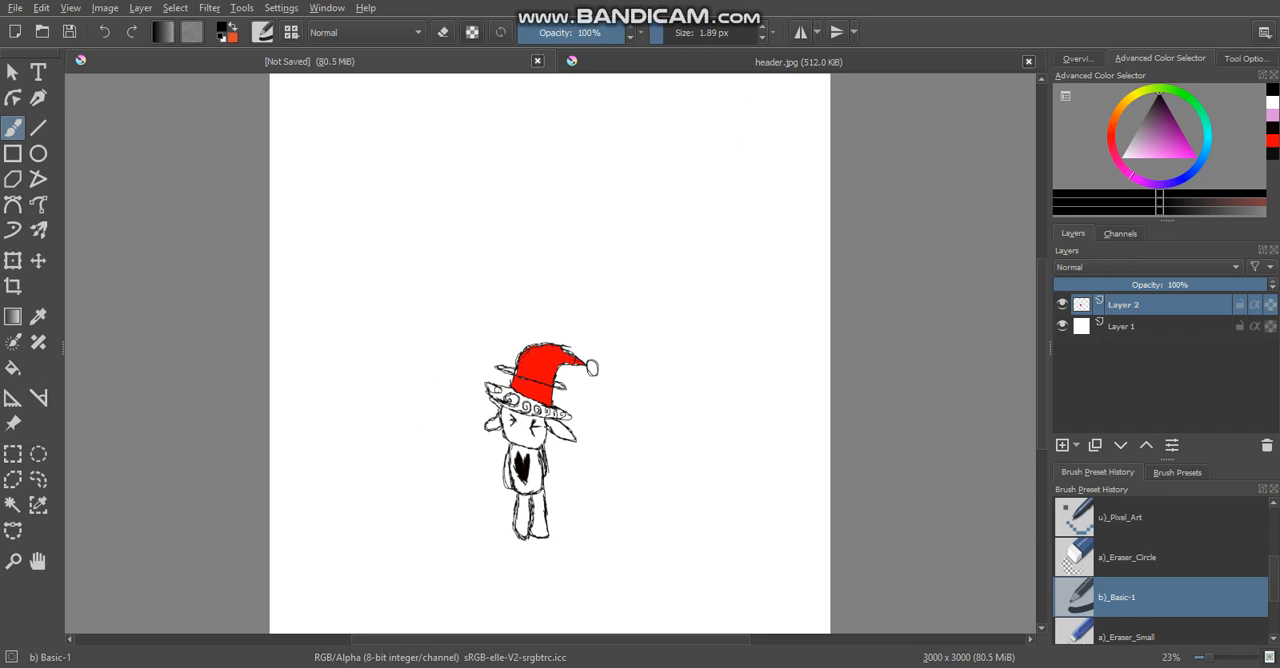
# Switch to the header.jpg document showing the glowing 'Return.' title and character
pyautogui.hotkey('ctrl', 'Tab')
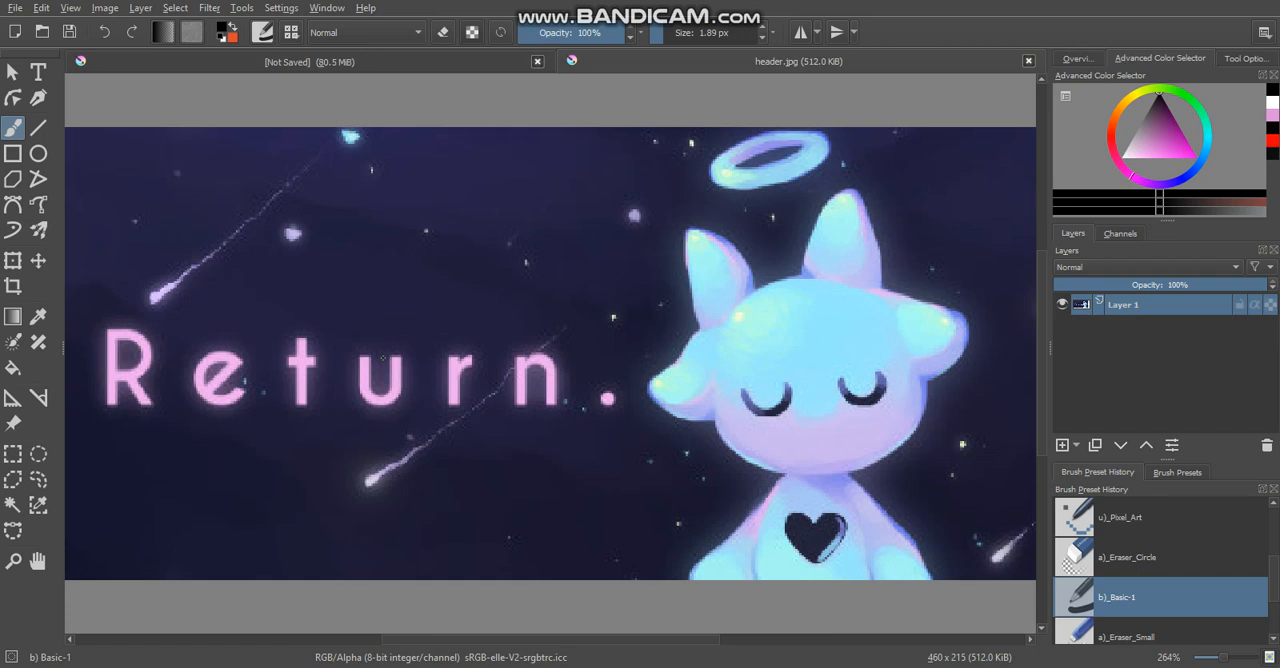
# Switch back to the unsaved Santa-hat character drawing, leaving header.jpg open
pyautogui.hotkey('ctrl', 'Tab')
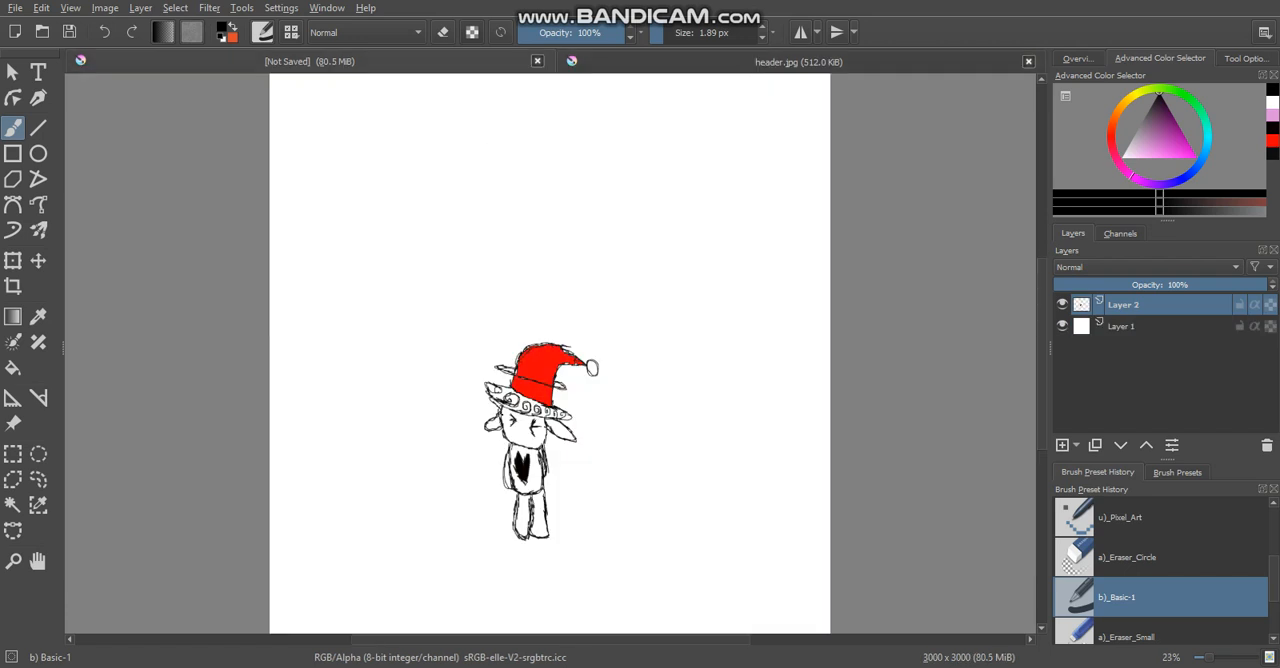